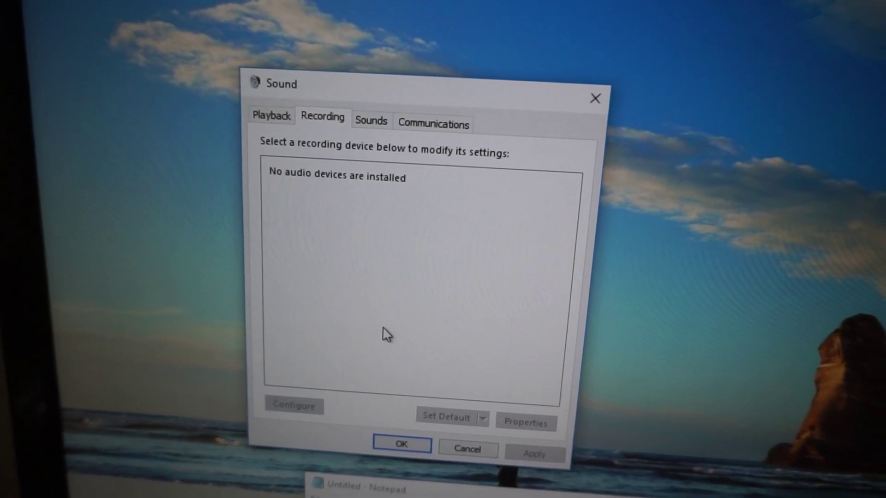
# Close the empty Sound recording devices list and start a Control Panel search.
pyautogui.click(454, 434)
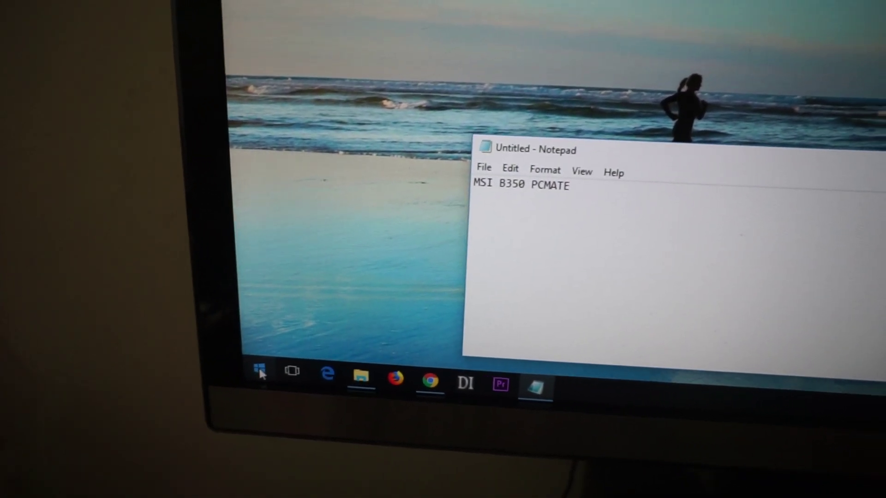
pyautogui.click(209, 378)
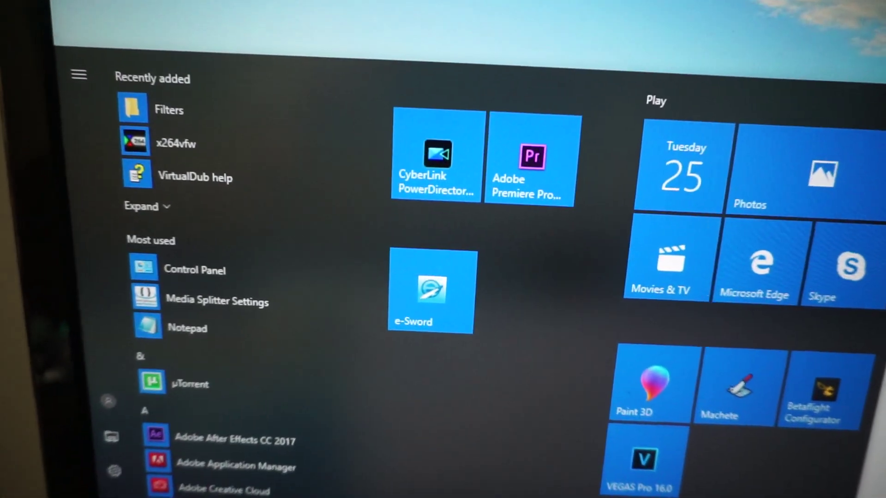
pyautogui.write('contr')
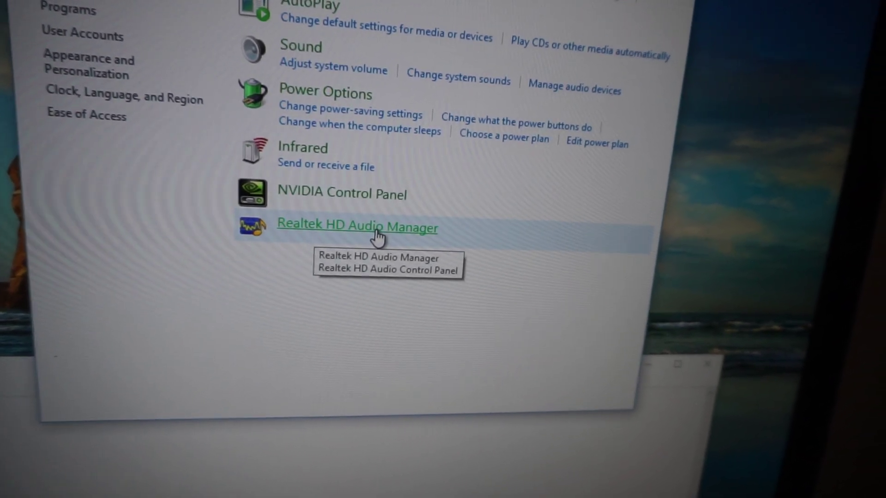
# Launch Realtek HD Audio Manager, show its Connector Settings, and move the window aside.
pyautogui.click(392, 248)
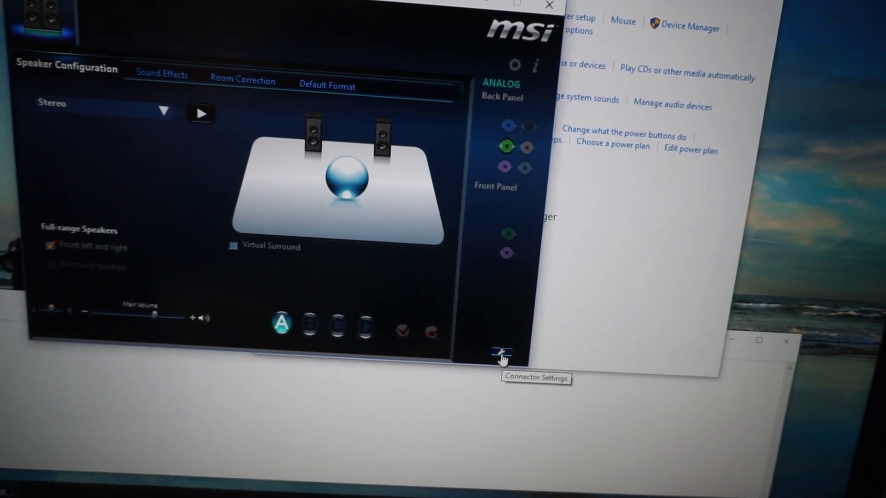
pyautogui.click(501, 357)
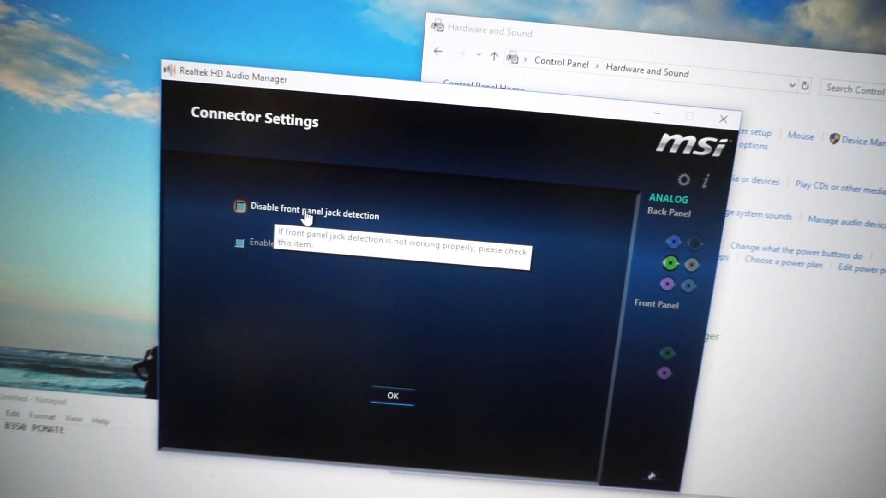
pyautogui.moveTo(358, 99); pyautogui.dragTo(104, 100)
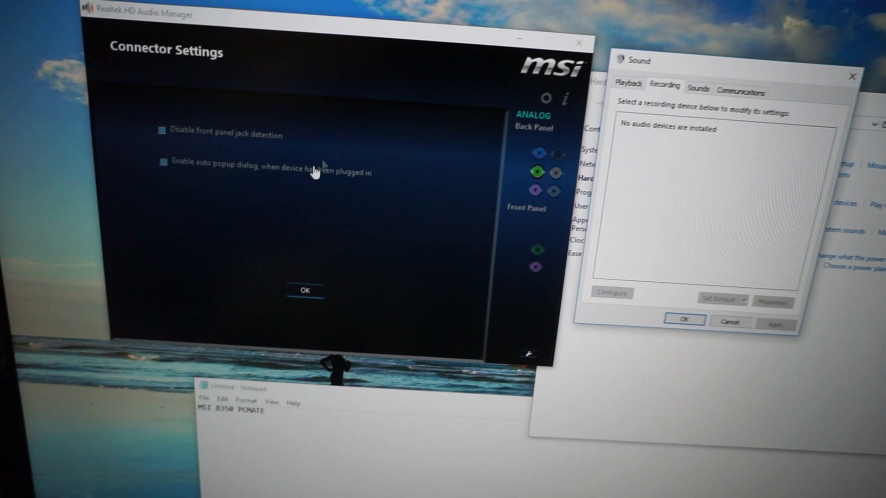
# Confirm the disabled front panel jack detection setting with OK.
pyautogui.click(163, 134)
pyautogui.click(310, 299)
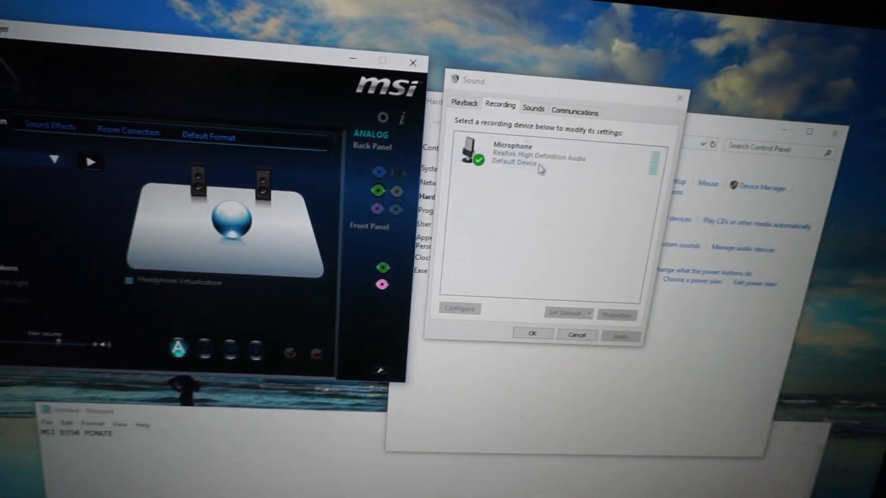